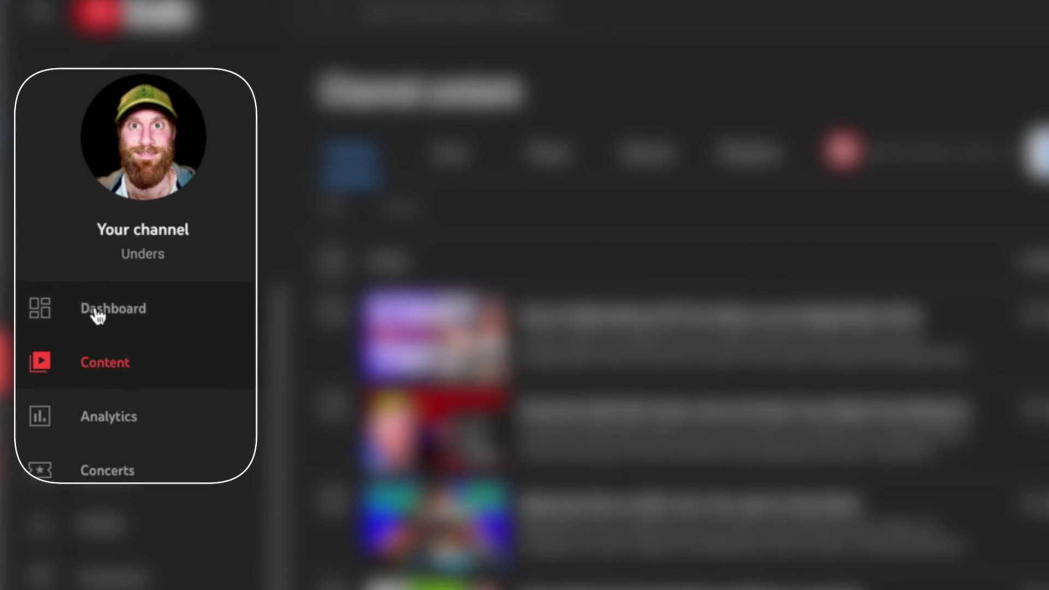
Step: Return to the channel's video list and go into the first video's details
{"action": "left_click", "coordinate": [97, 316]}
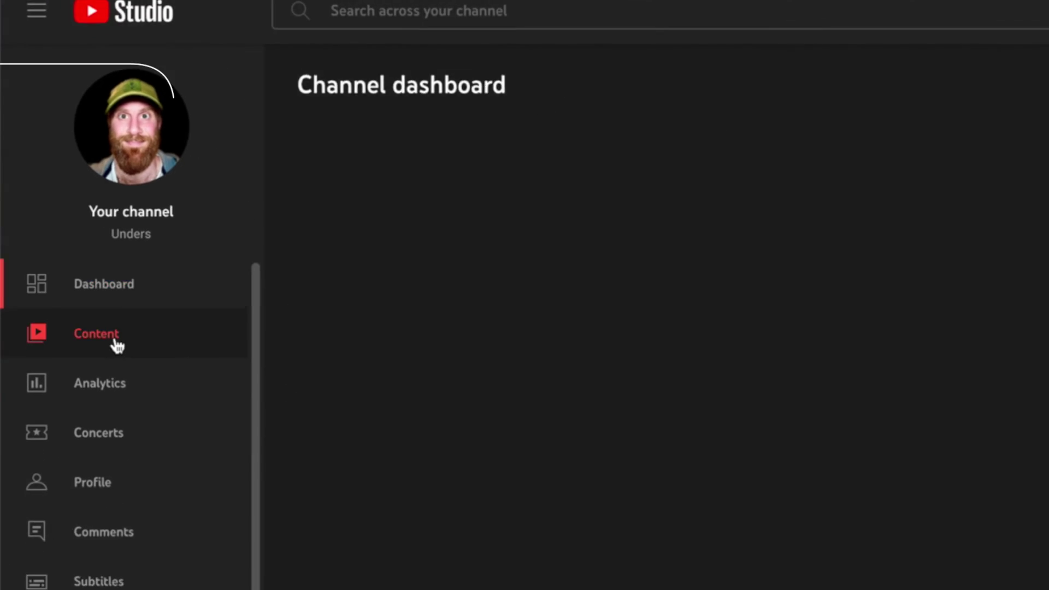
{"action": "left_click", "coordinate": [117, 344]}
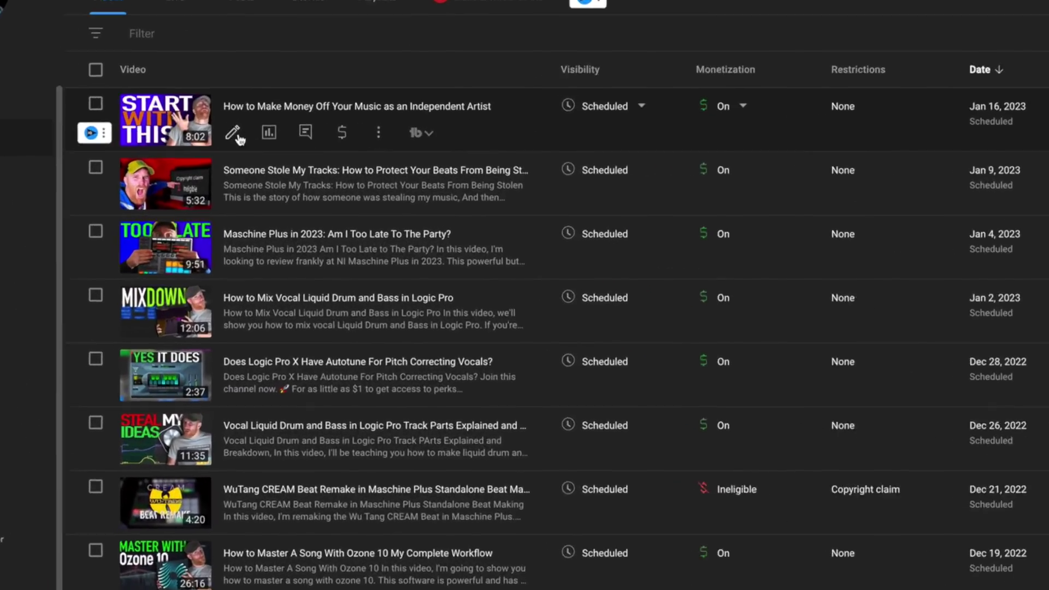
{"action": "left_click", "coordinate": [235, 135]}
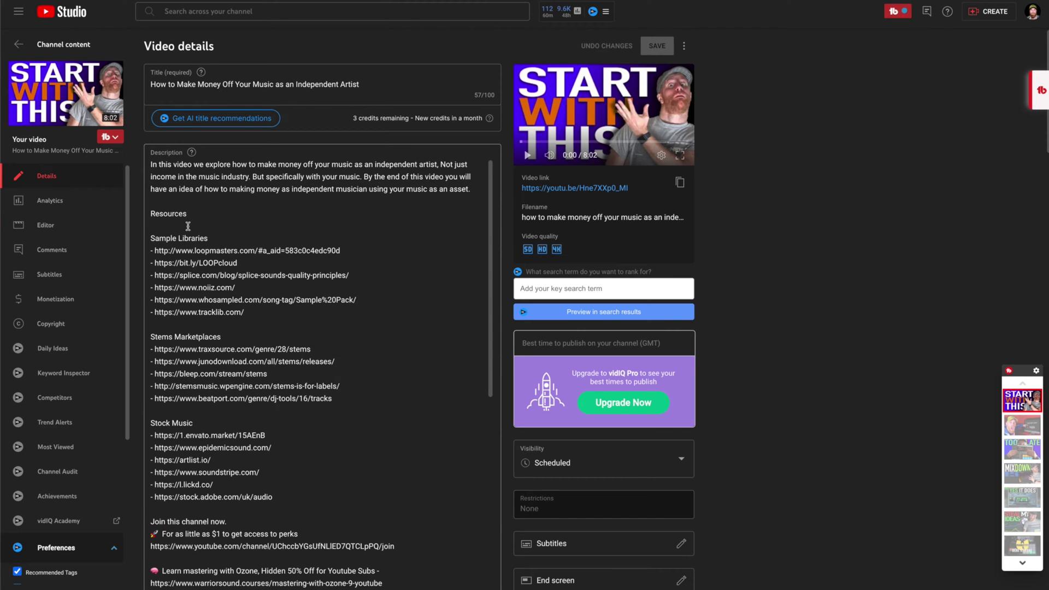
{"action": "scroll", "coordinate": [275, 477], "scroll_direction": "down", "scroll_amount": 3}
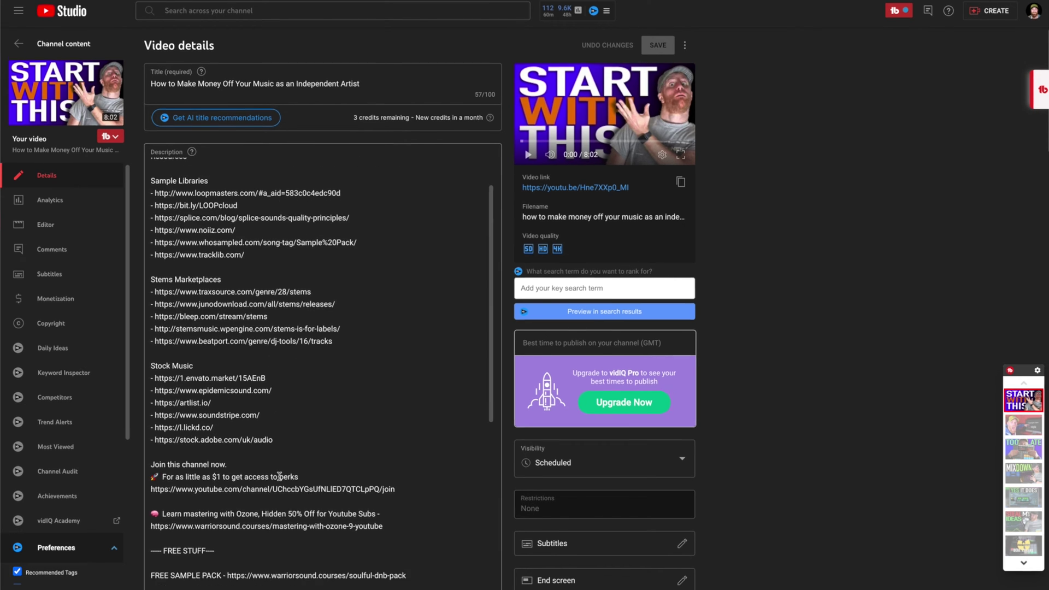
{"action": "scroll", "coordinate": [194, 326], "scroll_direction": "down", "scroll_amount": 1}
{"action": "scroll", "coordinate": [194, 246], "scroll_direction": "down", "scroll_amount": 1}
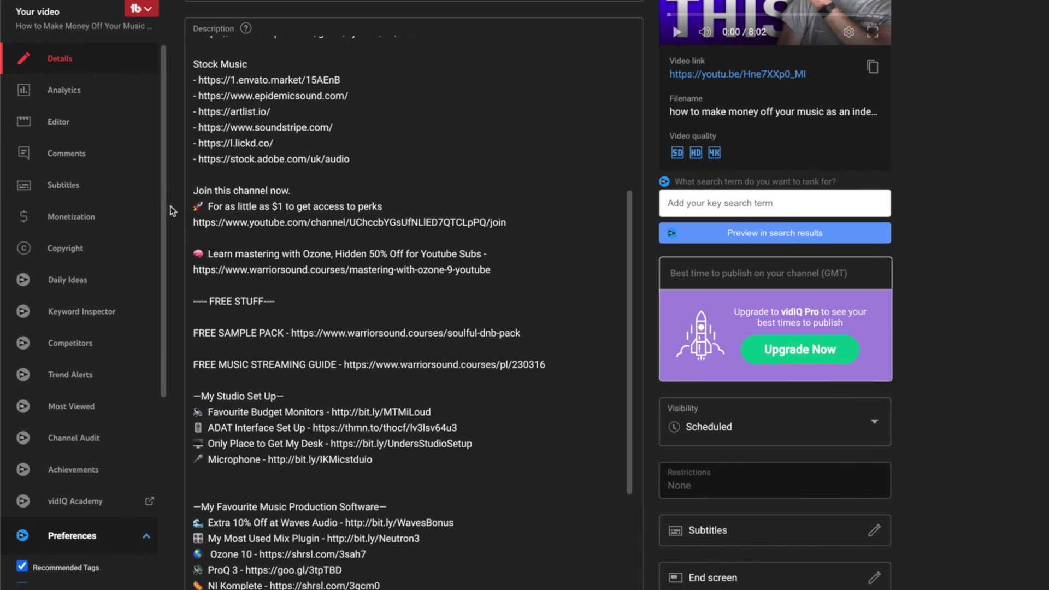
Step: Copy the old description block from 'Join this channel now' through the disclaimers
{"action": "mouse_move", "coordinate": [193, 190]}
{"action": "left_mouse_down"}
{"action": "mouse_move", "coordinate": [551, 456]}
{"action": "mouse_move", "coordinate": [609, 388]}
{"action": "left_mouse_up"}
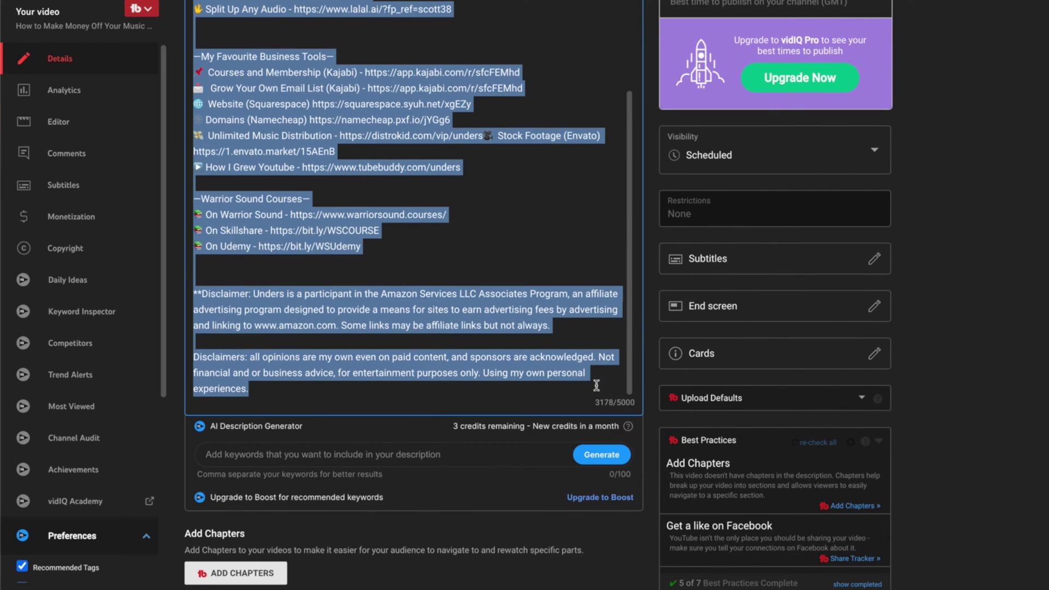
{"action": "right_click", "coordinate": [606, 384]}
{"action": "left_click", "coordinate": [743, 358]}
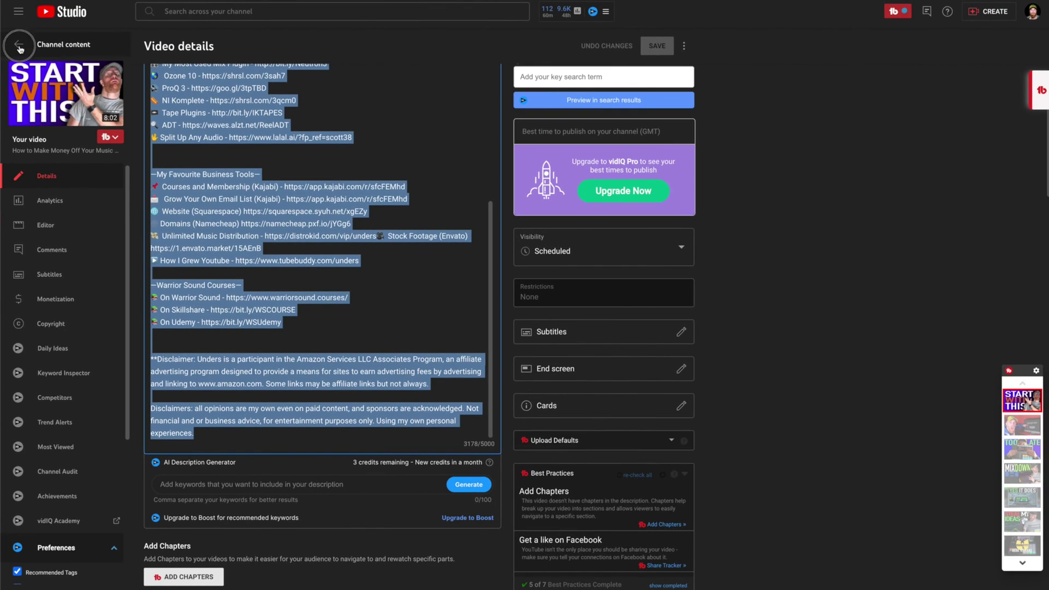
Step: Start TubeBuddy's Bulk Find & Replace Text with the old description block pasted as the find text
{"action": "left_click", "coordinate": [18, 47]}
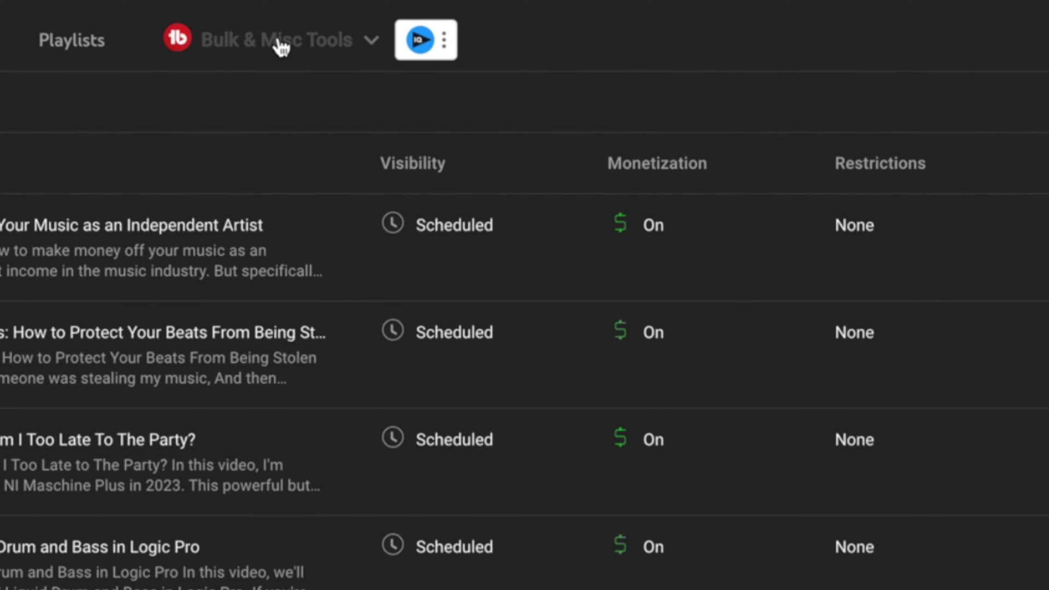
{"action": "left_click", "coordinate": [280, 47]}
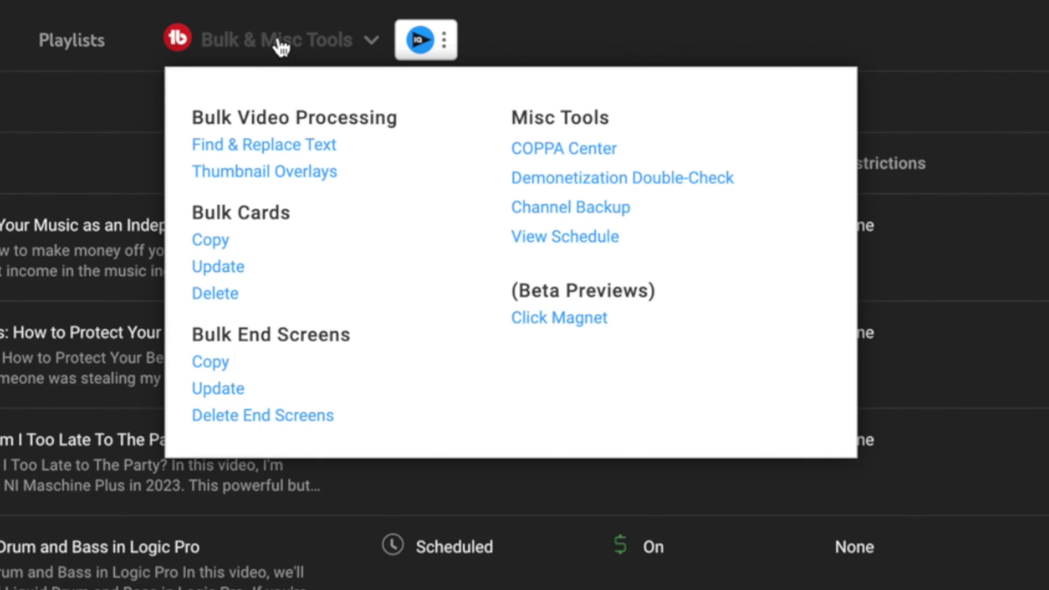
{"action": "left_click", "coordinate": [263, 151]}
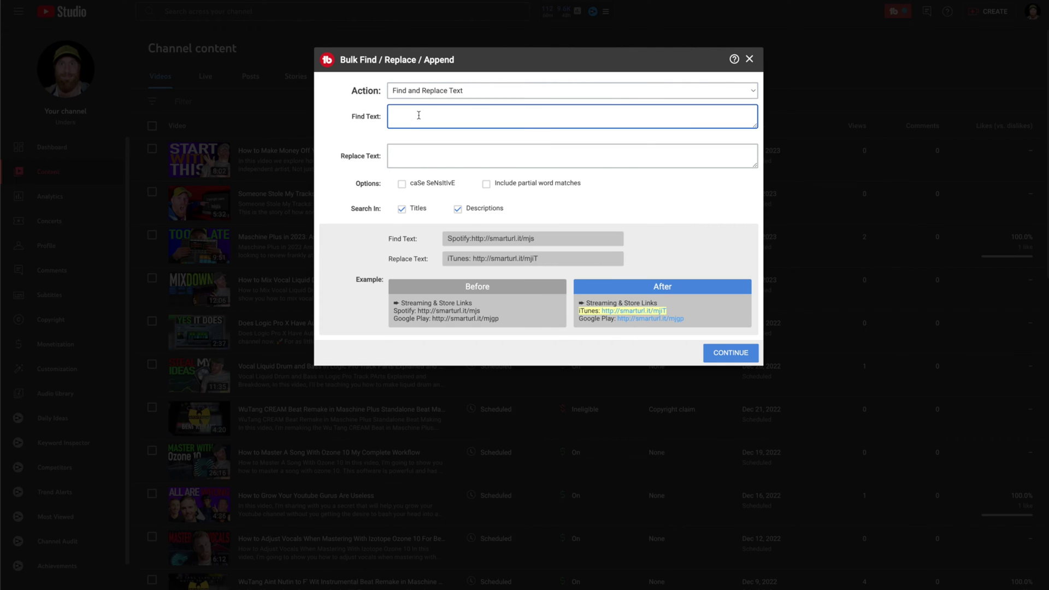
{"action": "key", "text": "ctrl+v"}
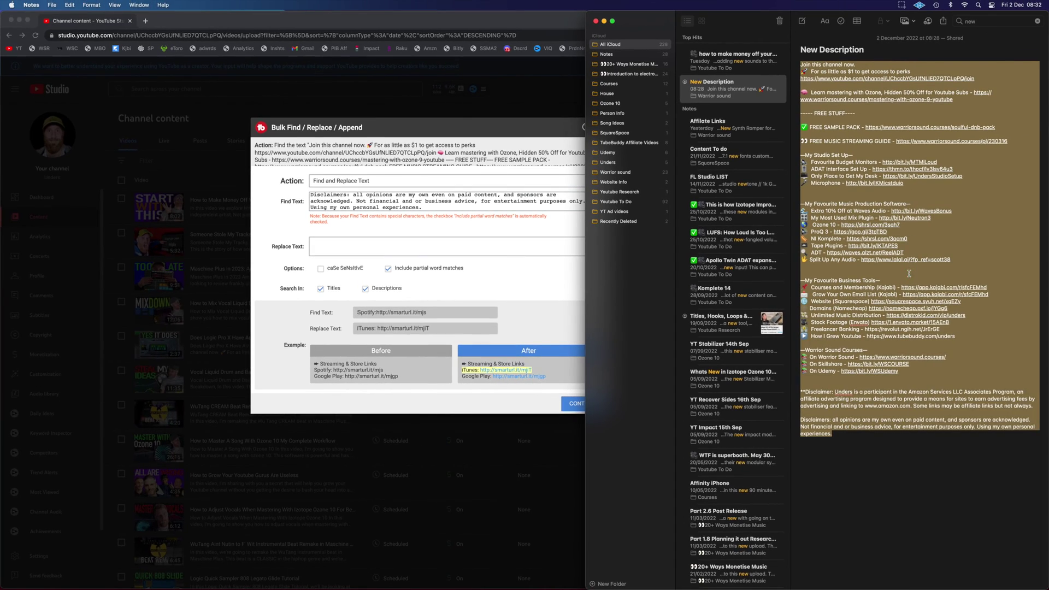
Step: Copy the New Description note's text to the clipboard and clear the selection
{"action": "right_click", "coordinate": [909, 274]}
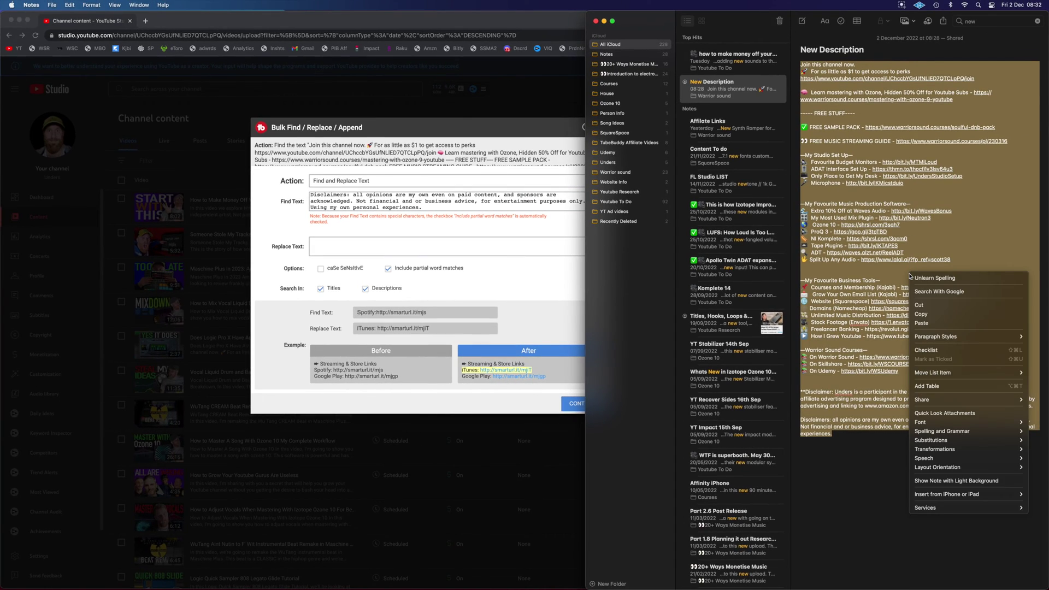
{"action": "left_click", "coordinate": [933, 317]}
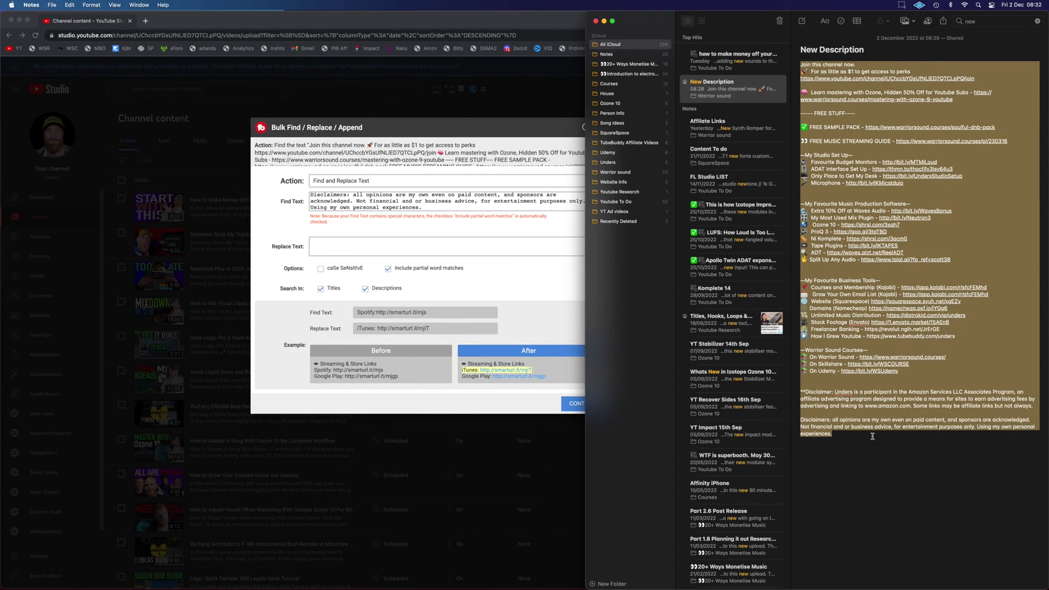
{"action": "left_click", "coordinate": [806, 64]}
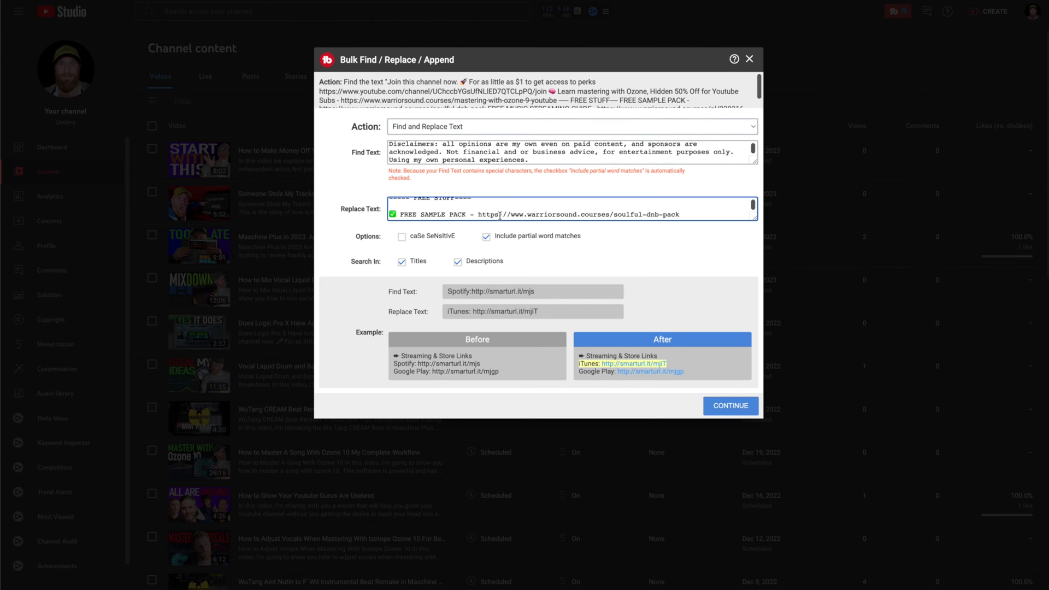
{"action": "scroll", "coordinate": [501, 216], "scroll_direction": "up", "scroll_amount": 5}
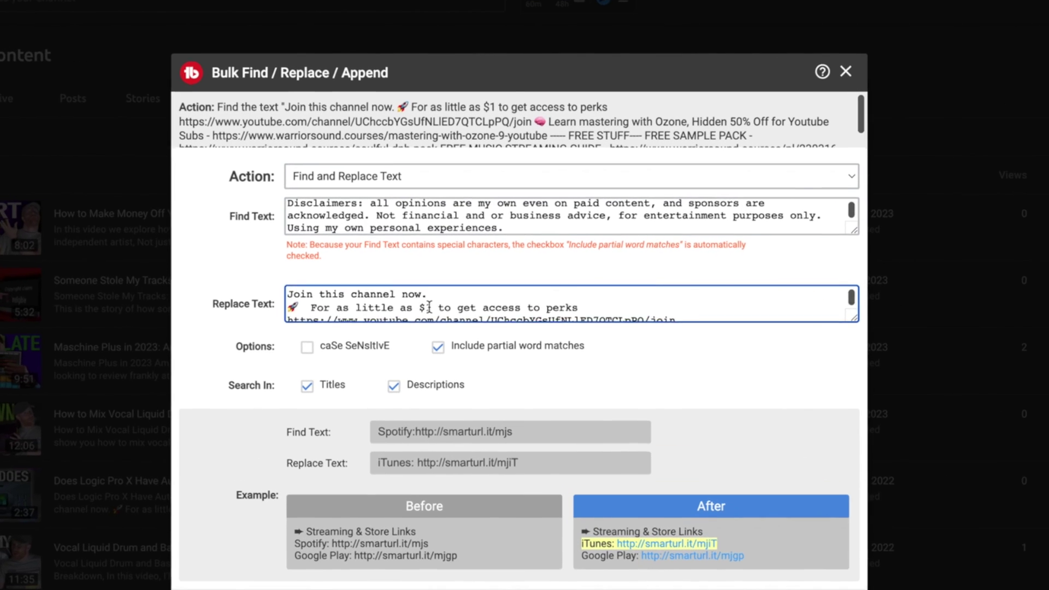
Step: Paste the new description as the replacement text and continue to choosing videos
{"action": "key", "text": "ctrl+a"}
{"action": "key", "text": "ctrl+v"}
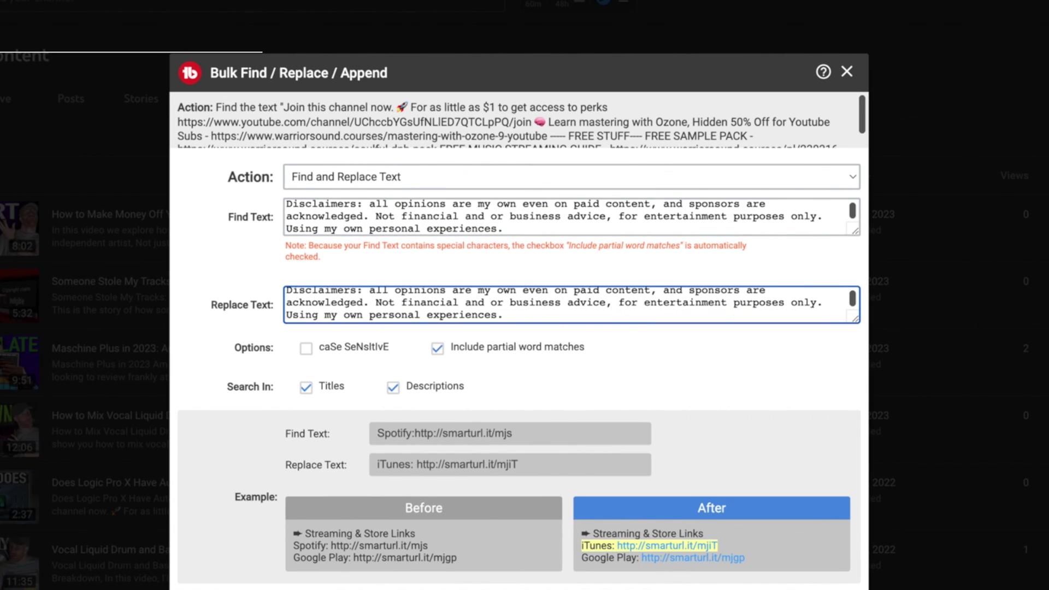
{"action": "left_click", "coordinate": [817, 452]}
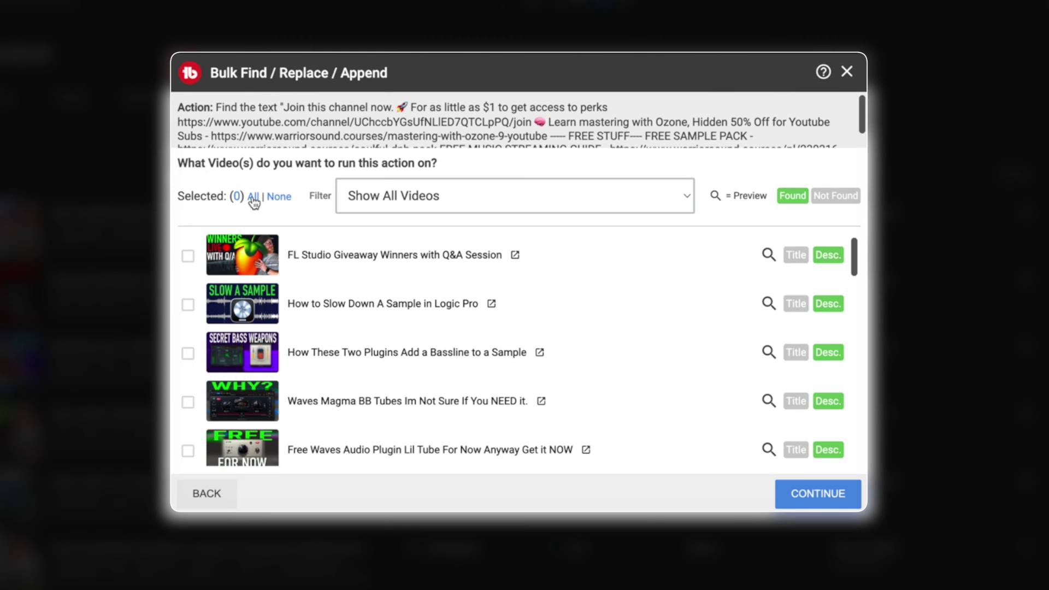
{"action": "scroll", "coordinate": [339, 301], "scroll_direction": "down", "scroll_amount": 1}
{"action": "scroll", "coordinate": [339, 300], "scroll_direction": "down", "scroll_amount": 4}
{"action": "scroll", "coordinate": [340, 300], "scroll_direction": "down", "scroll_amount": 3}
{"action": "scroll", "coordinate": [343, 304], "scroll_direction": "down", "scroll_amount": 1}
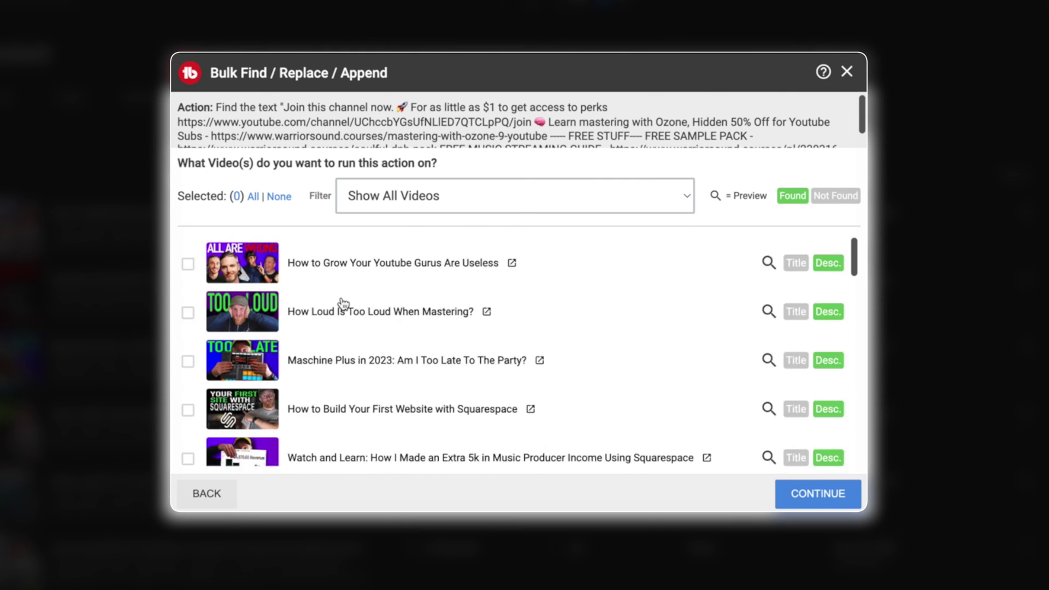
{"action": "scroll", "coordinate": [343, 304], "scroll_direction": "down", "scroll_amount": 3}
{"action": "scroll", "coordinate": [343, 303], "scroll_direction": "up", "scroll_amount": 12}
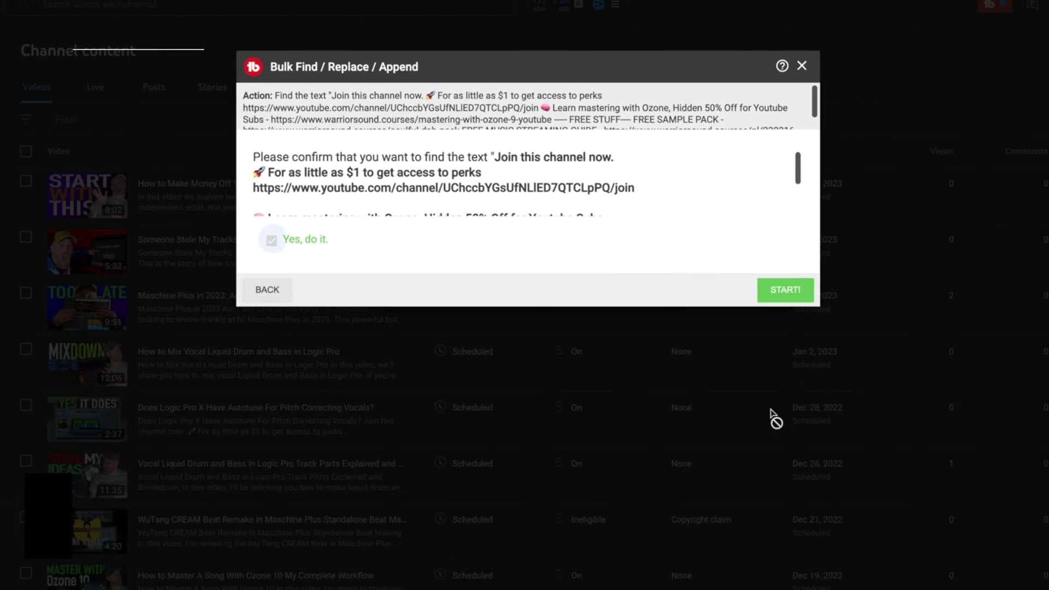
Step: Tick 'Yes, do it.' to confirm the replacement across all selected videos
{"action": "left_click", "coordinate": [342, 194]}
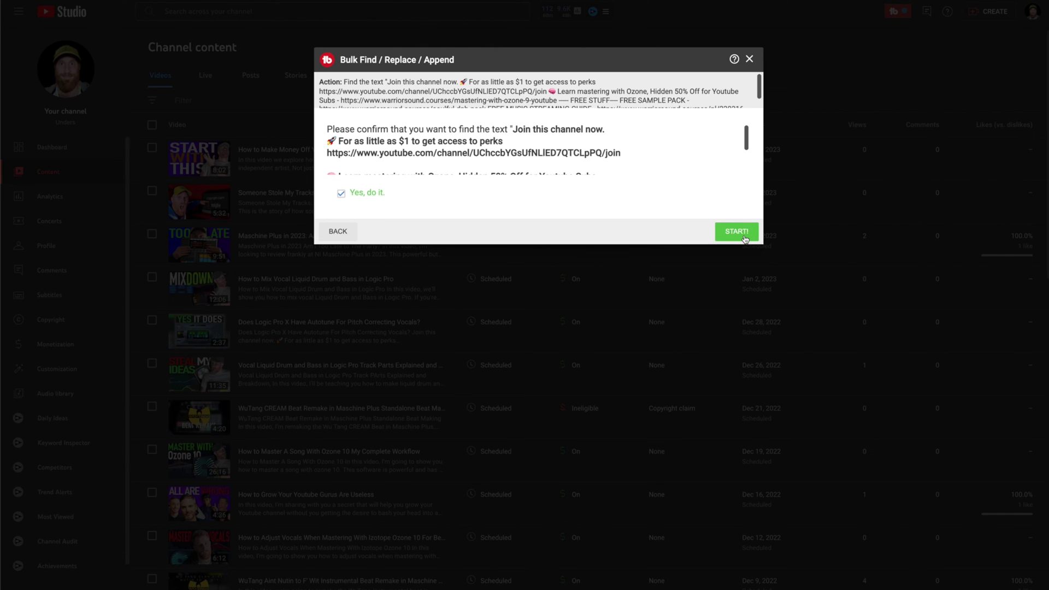
Step: Start the bulk replacement so all 509 videos get the new description block
{"action": "left_click", "coordinate": [743, 235]}
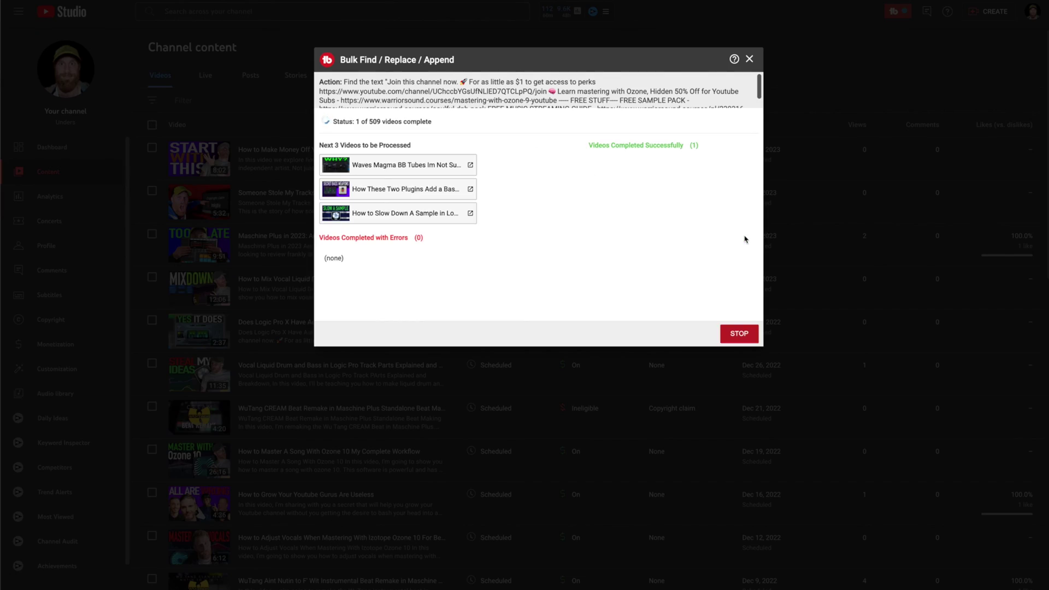